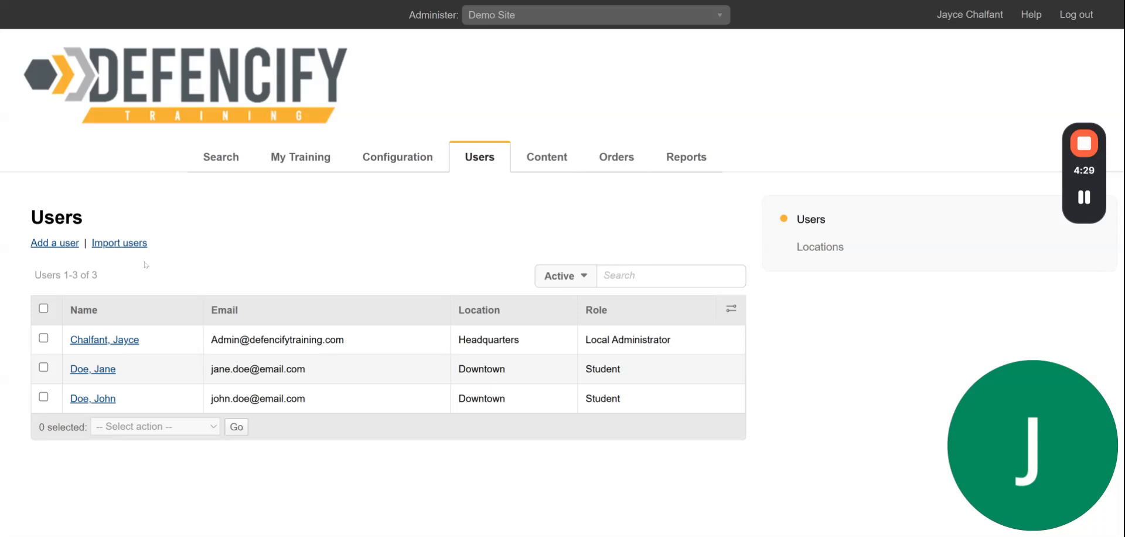
Start a new user and clear the autofilled email and password fields
click(48, 245)
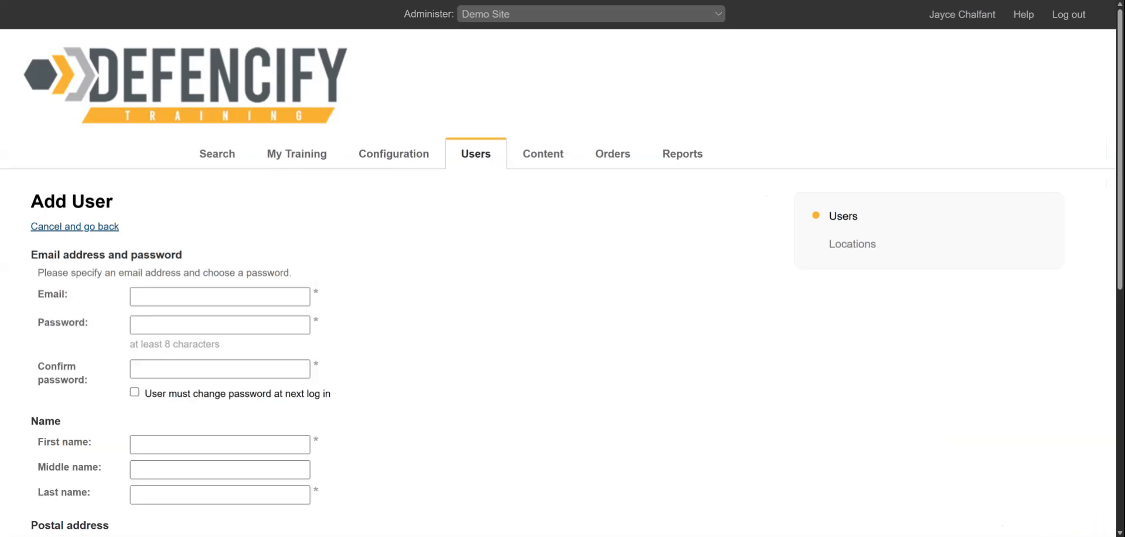
drag(257, 297, 117, 299)
key(BackSpace)
drag(182, 325, 87, 324)
key(BackSpace)
key(shift+Tab)
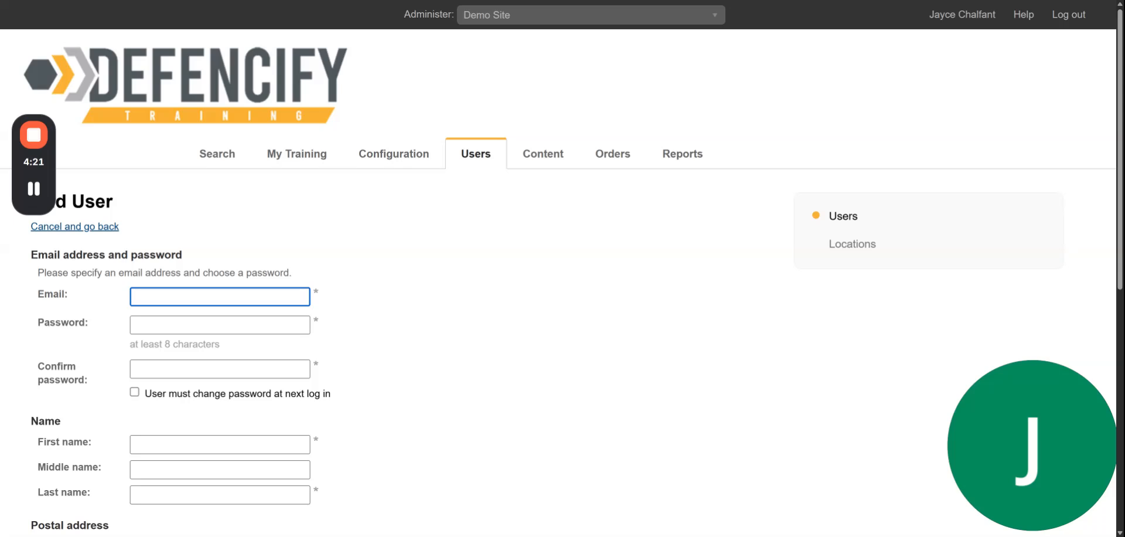
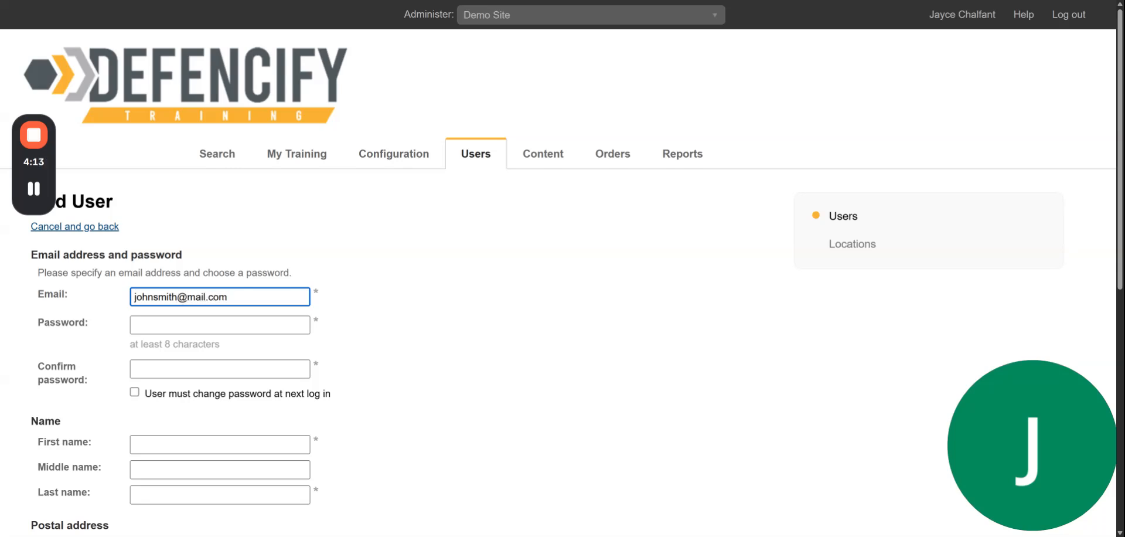
Enter the new student's email address and the password, confirmed twice
click(135, 324)
text(*********)
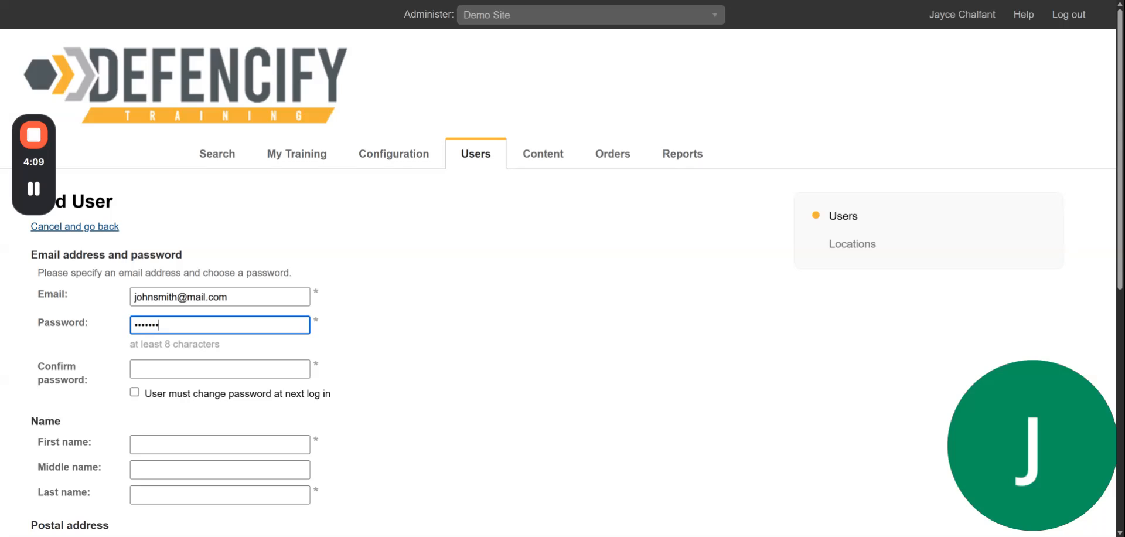
key(Tab)
text(*********)
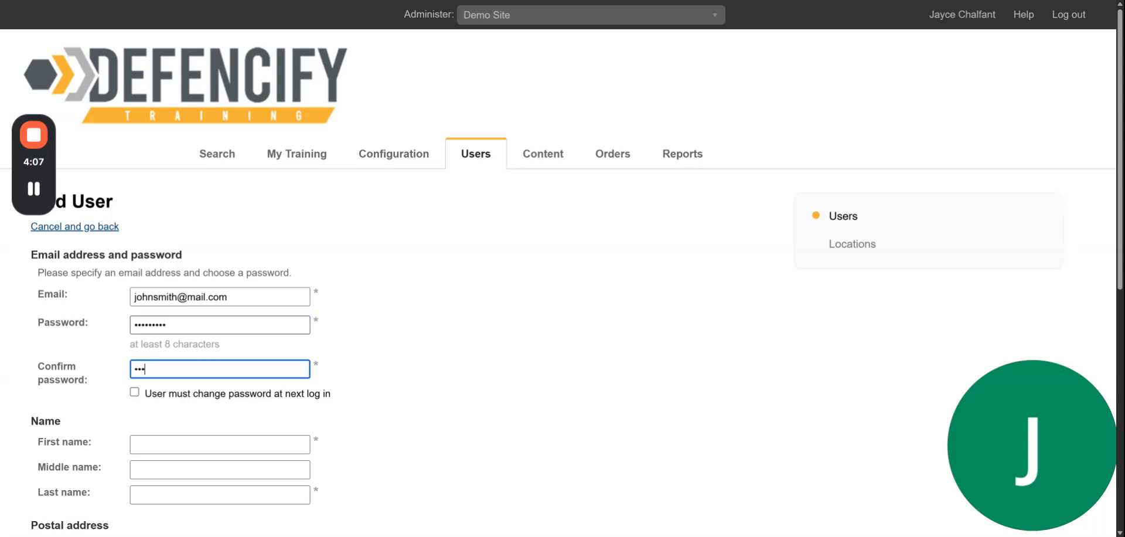
Fill in the new student's first and last name
key(Tab)
key(Tab)
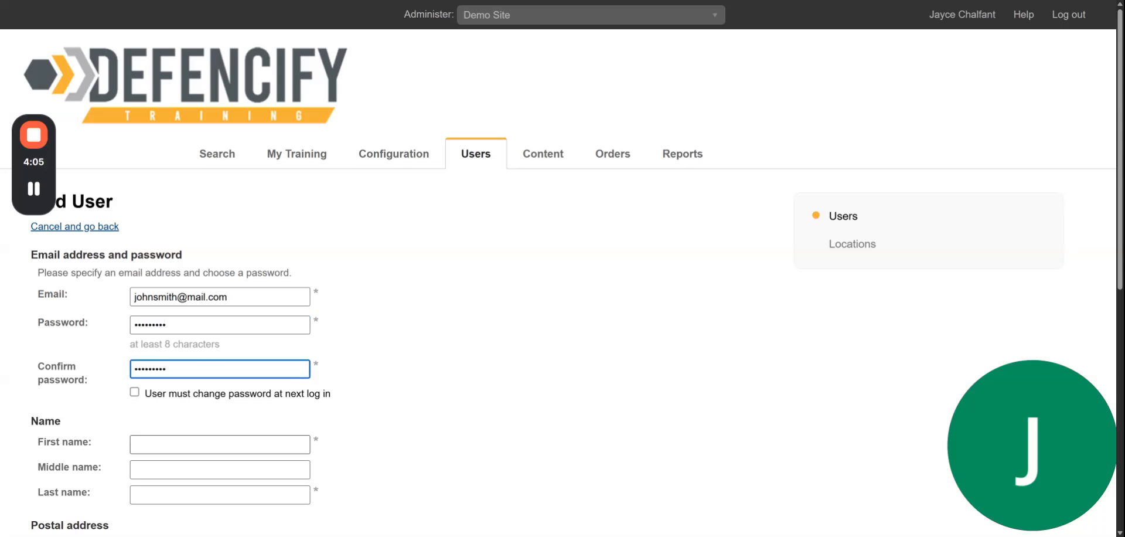
text(John)
key(Tab)
key(Tab)
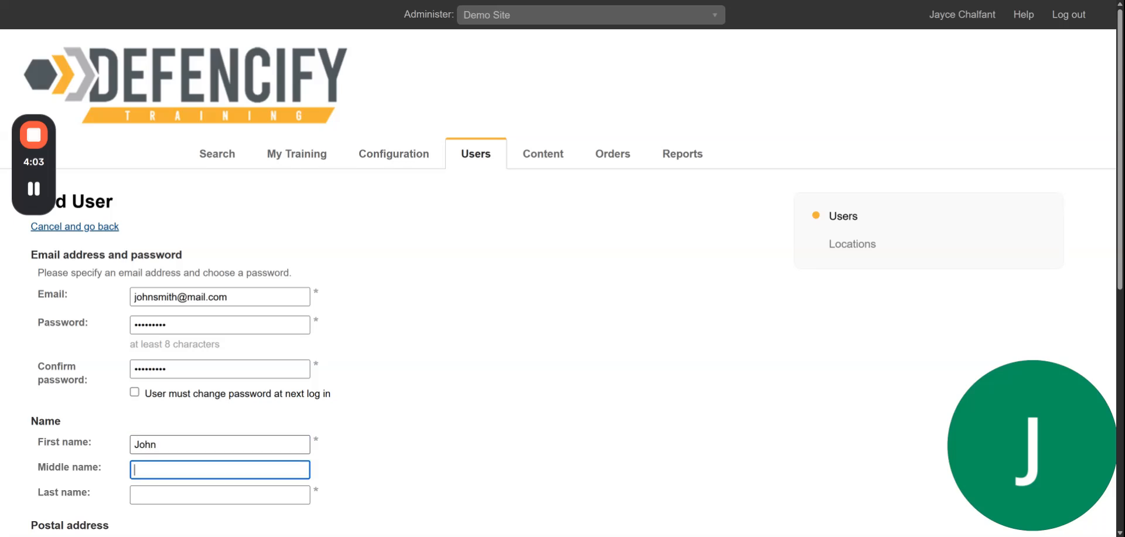
text(Smith)
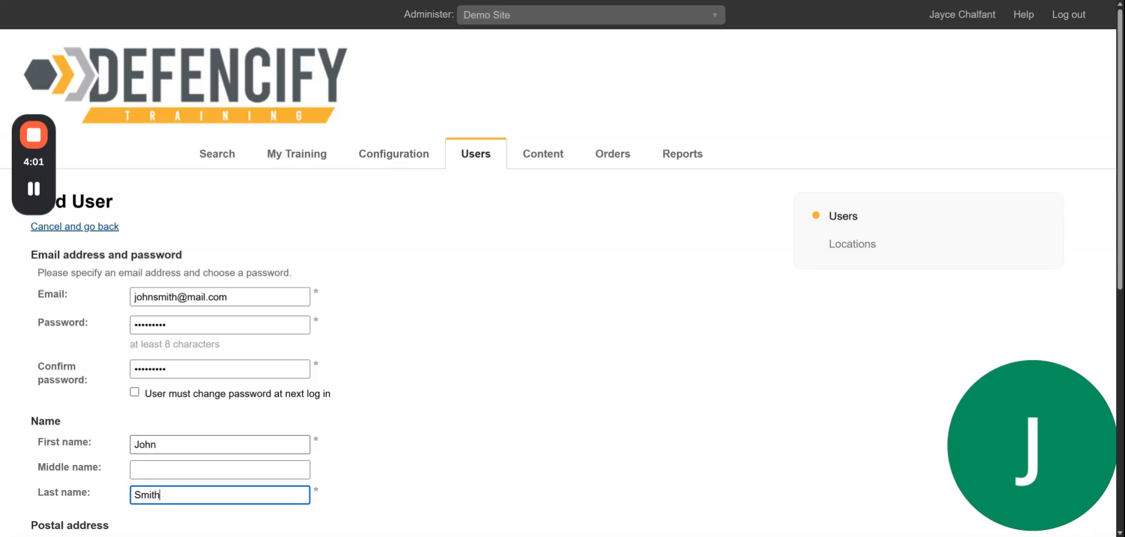
Assign the new user to the Downtown location
scroll(334, 373, down, 2)
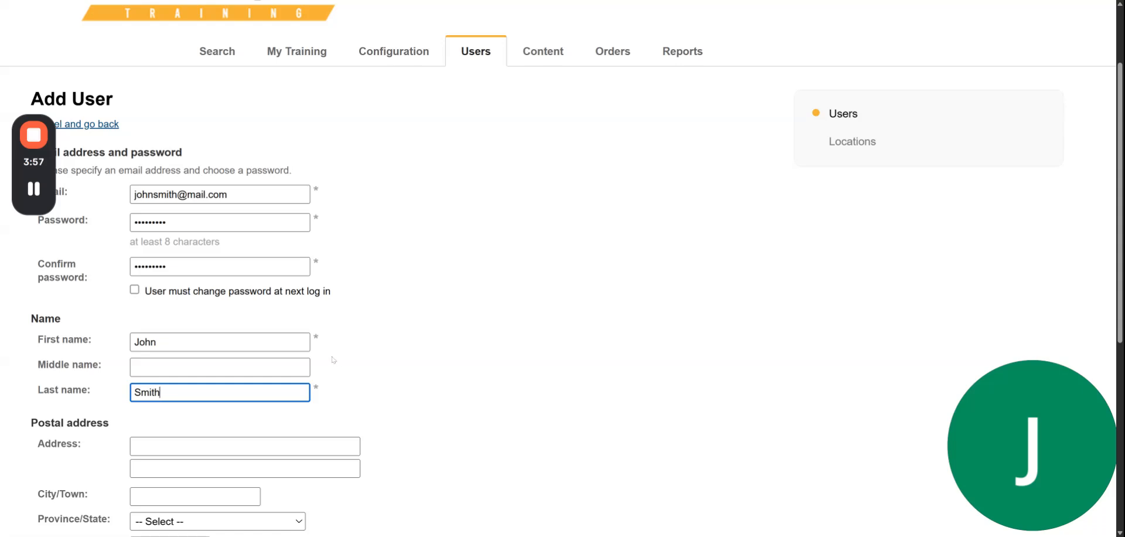
scroll(332, 361, down, 2)
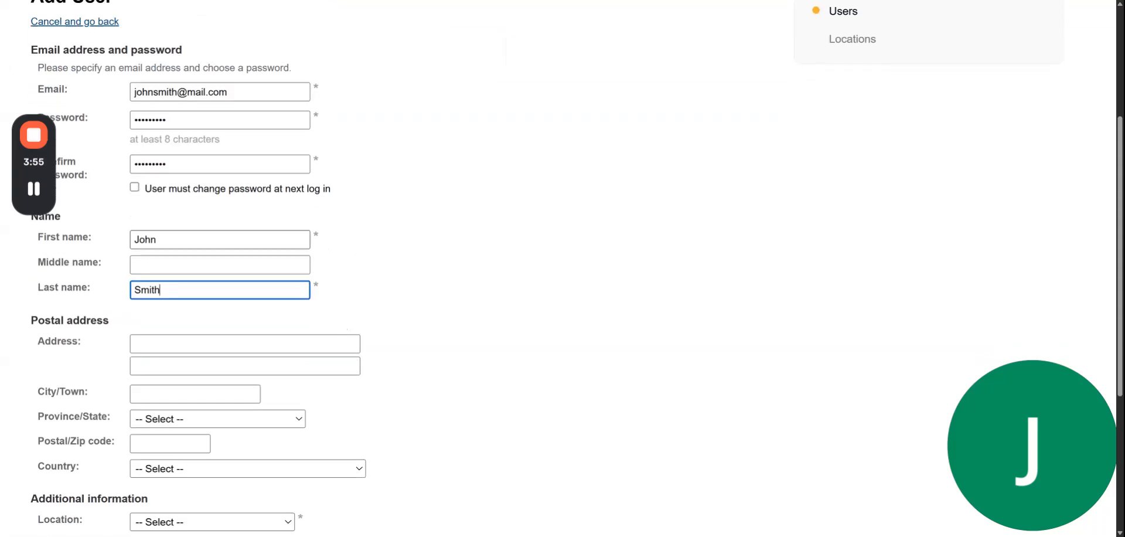
scroll(158, 356, down, 3)
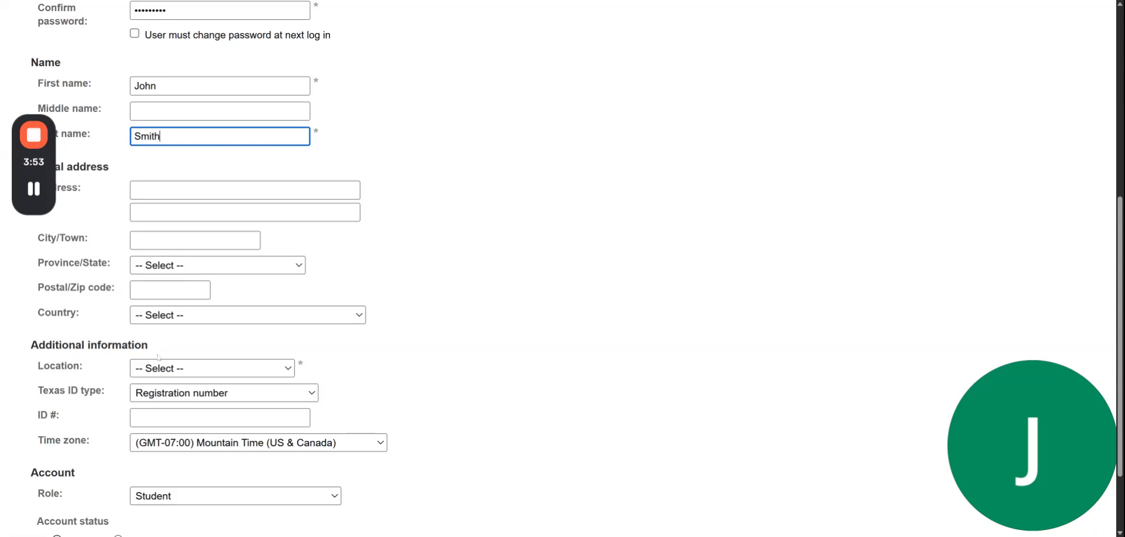
scroll(158, 356, down, 2)
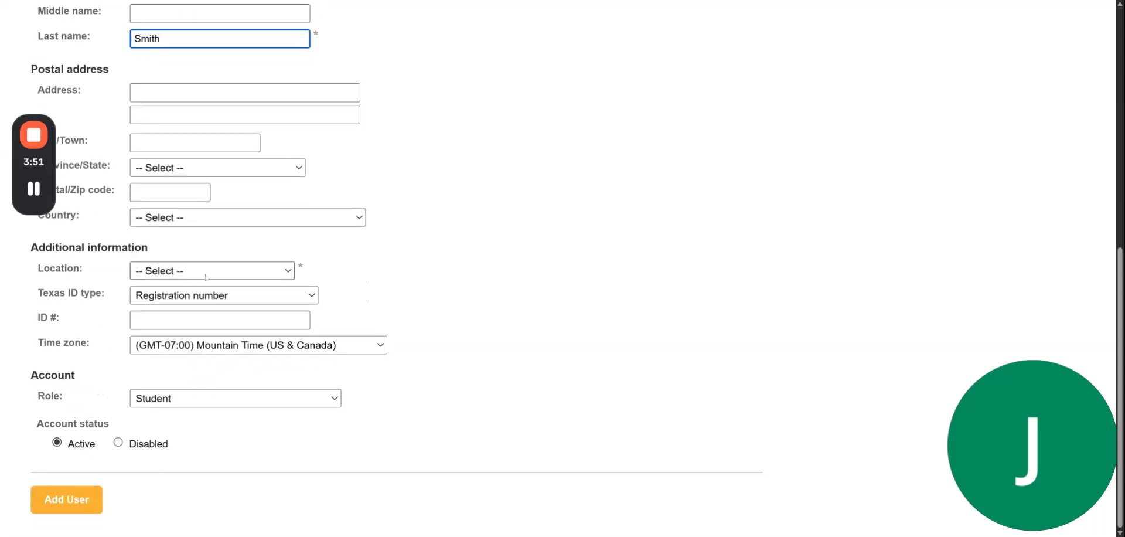
click(227, 270)
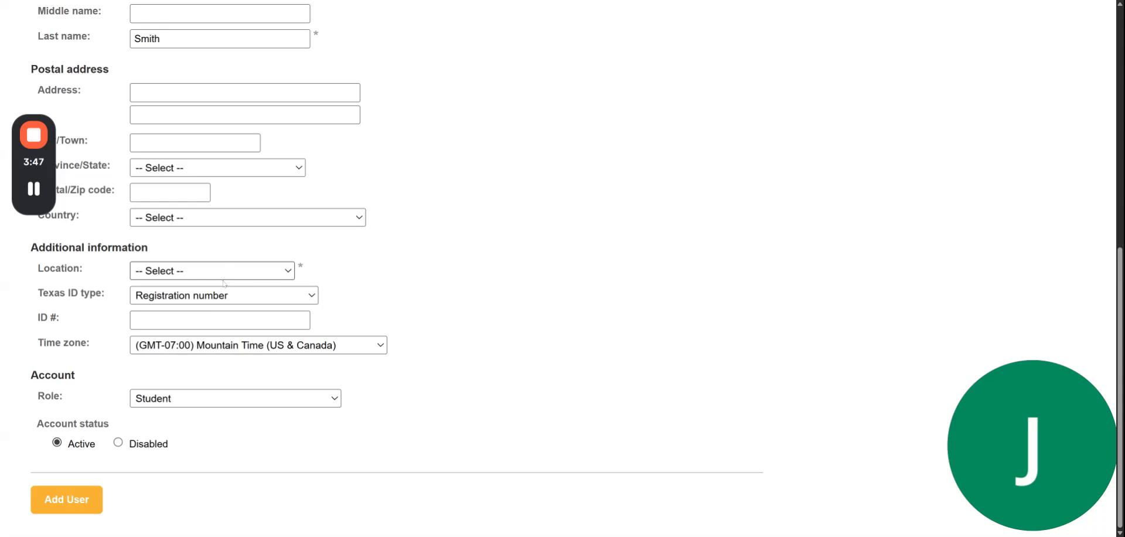
click(217, 299)
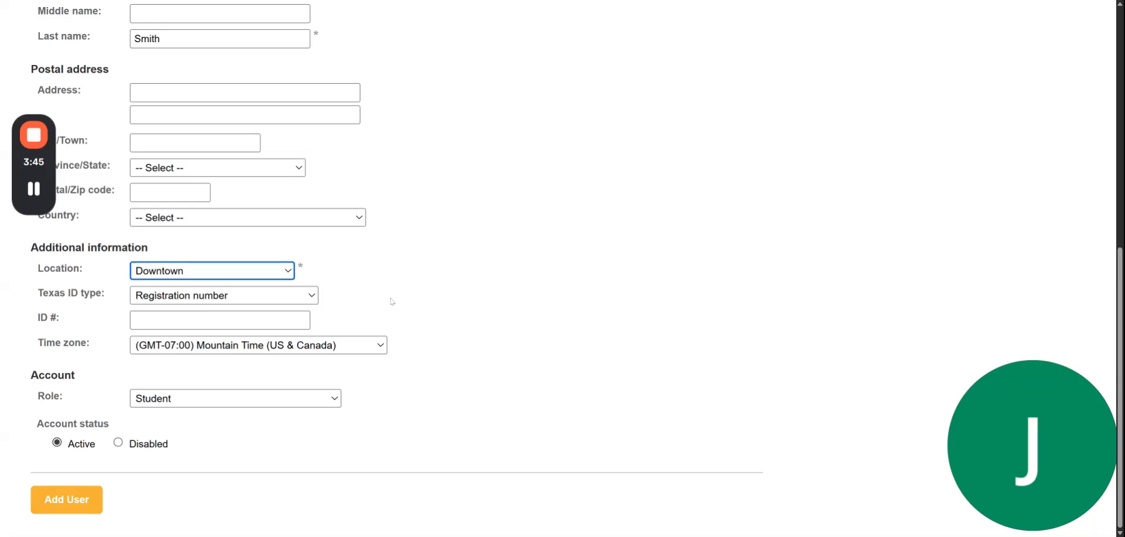
Keep the Student role and create the user account
click(176, 402)
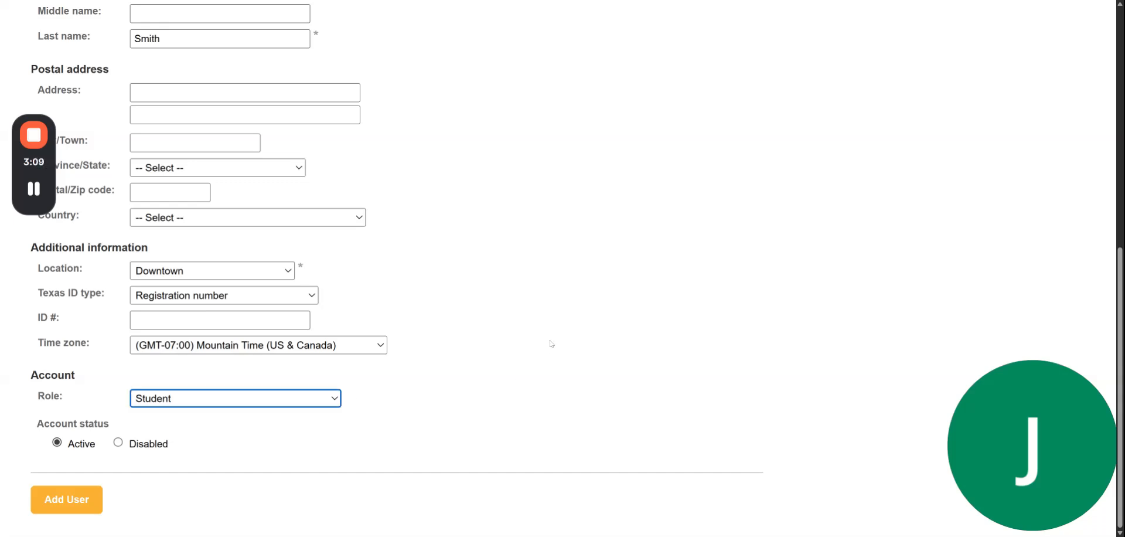
scroll(355, 253, up, 8)
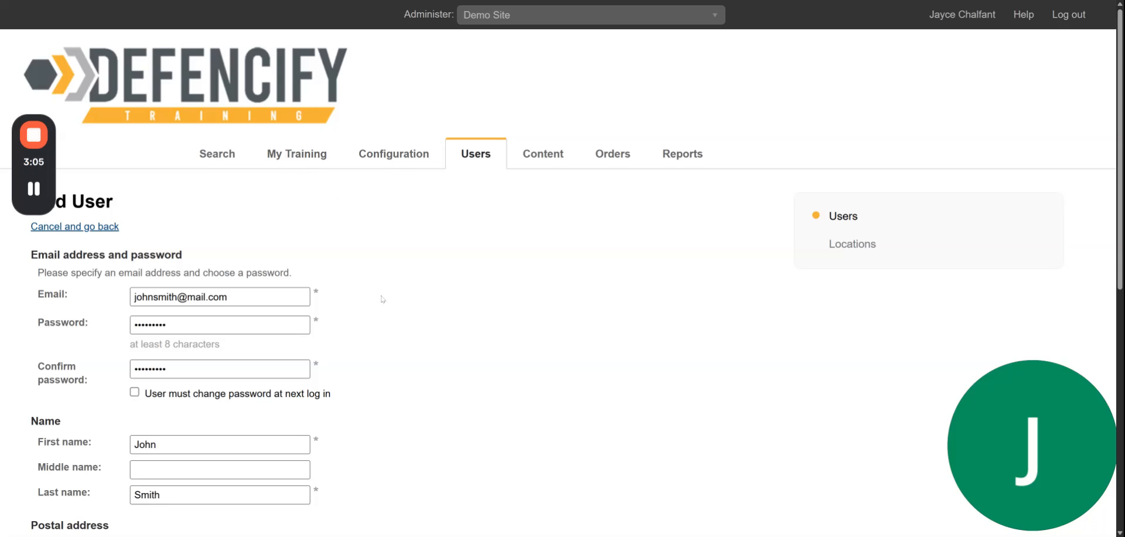
scroll(381, 301, down, 7)
scroll(384, 312, down, 1)
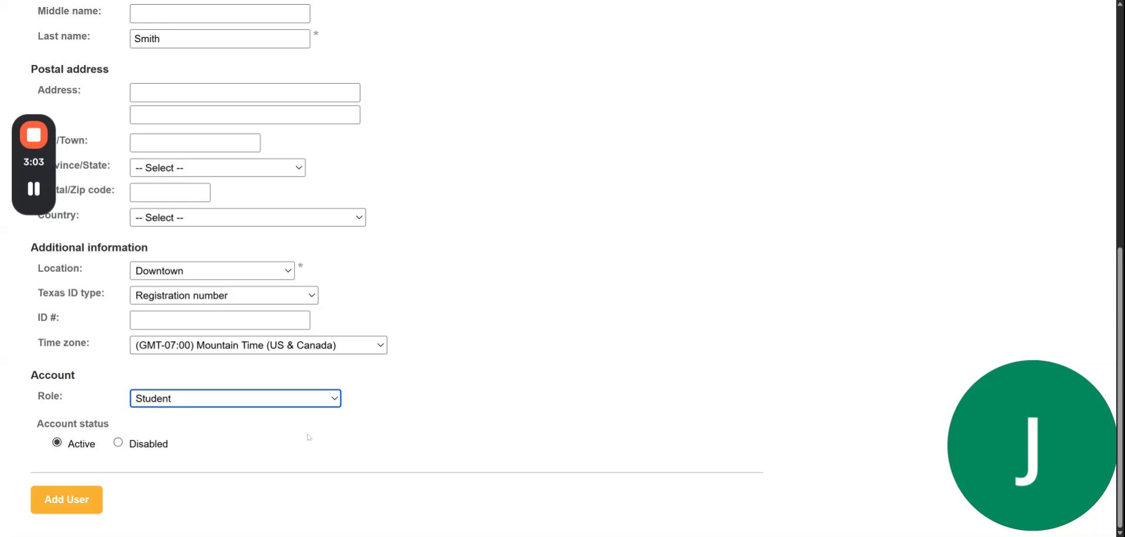
click(59, 502)
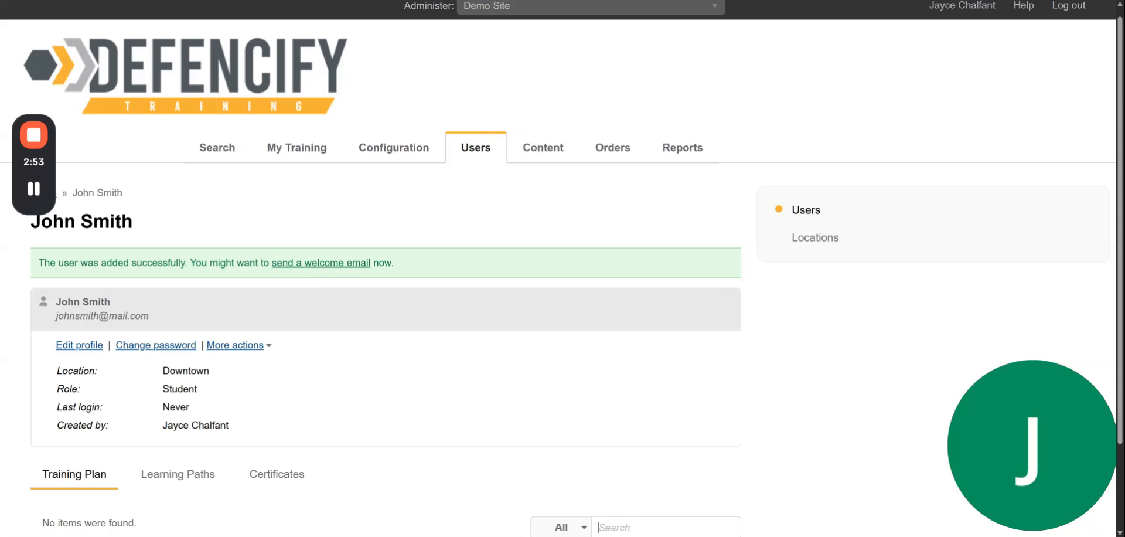
Send the new student the welcome email from the success banner
click(320, 263)
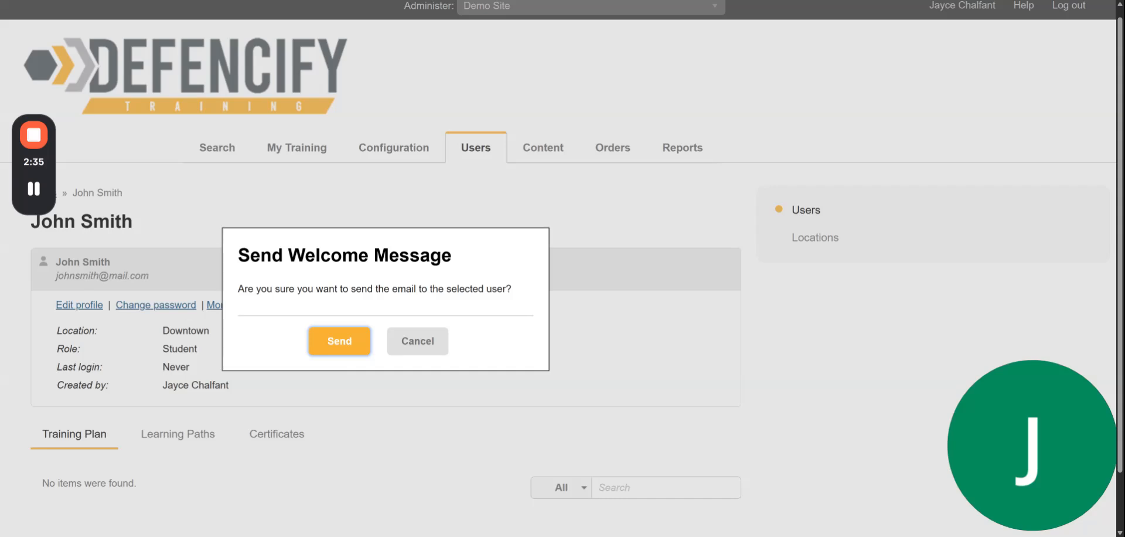
click(410, 345)
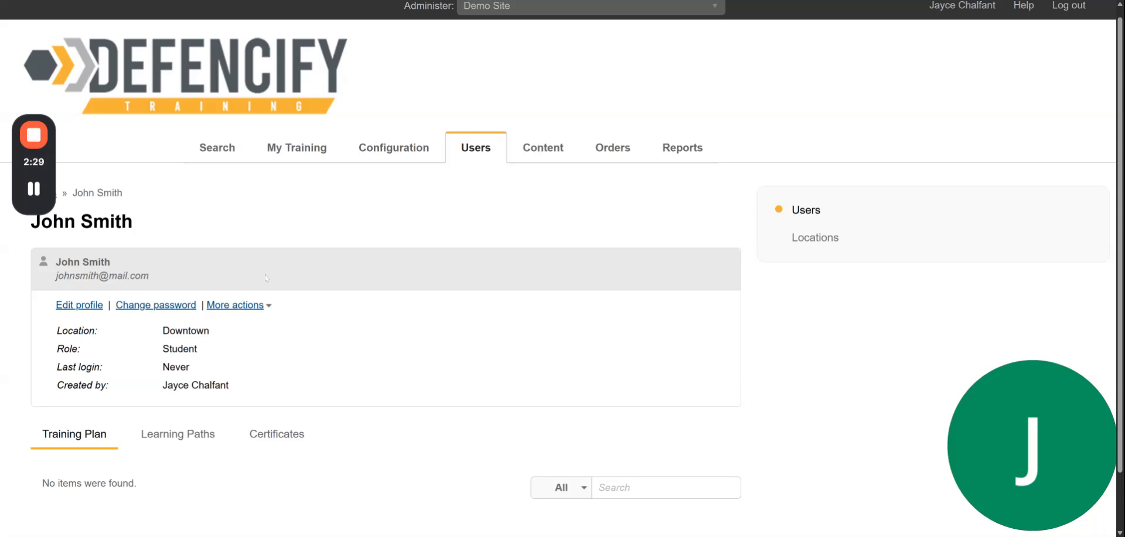
Look over the student's account actions and profile details, then return to the Users list
click(239, 307)
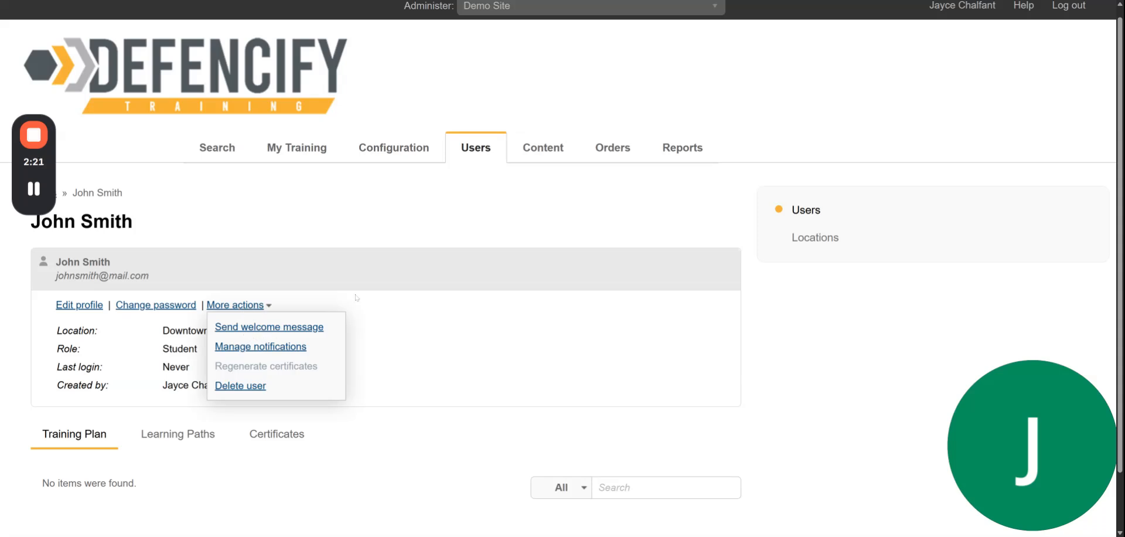
click(381, 254)
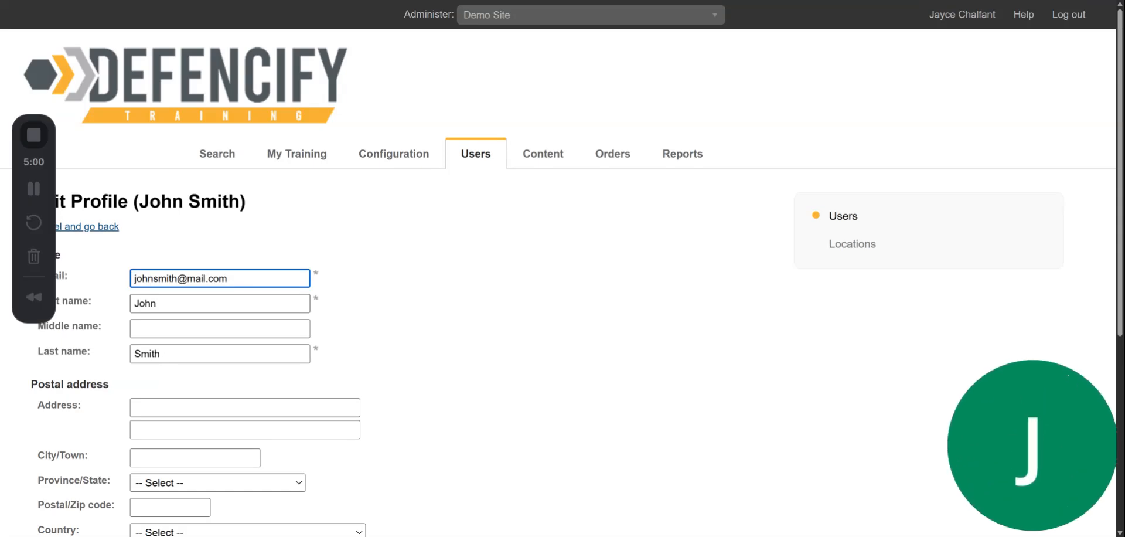
scroll(179, 412, down, 5)
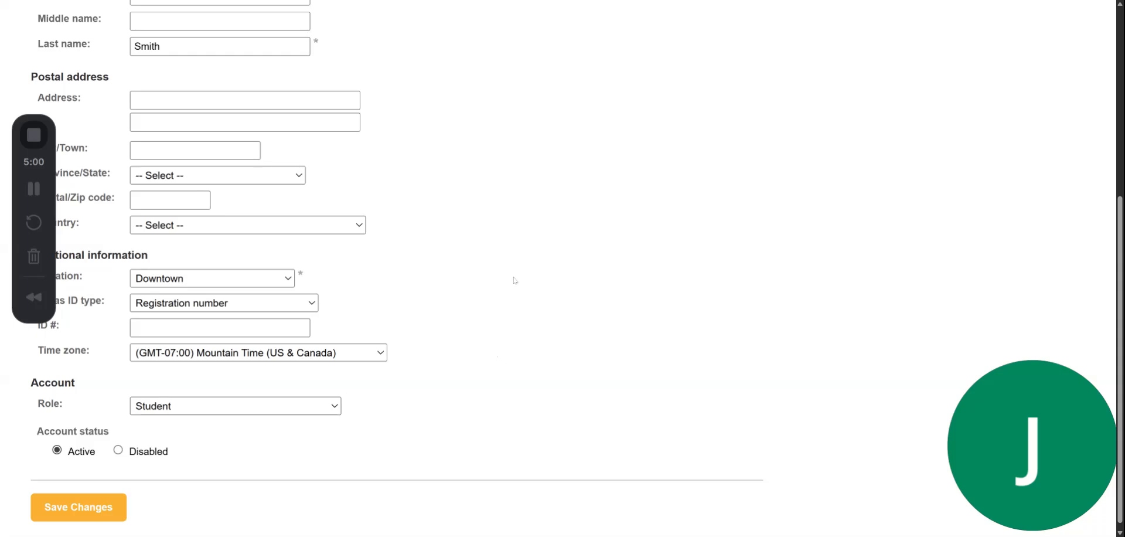
scroll(510, 285, up, 5)
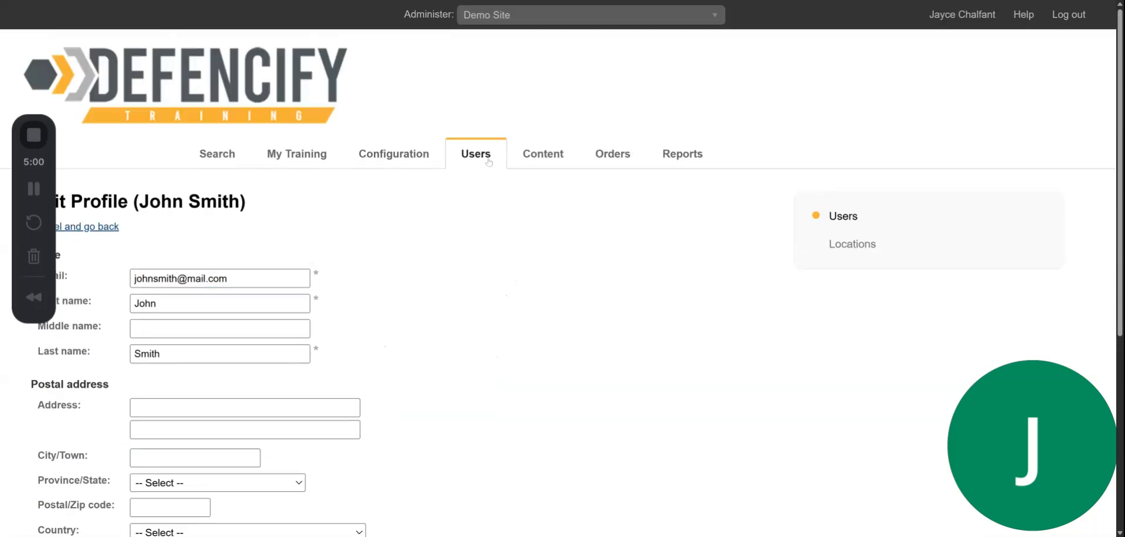
click(488, 162)
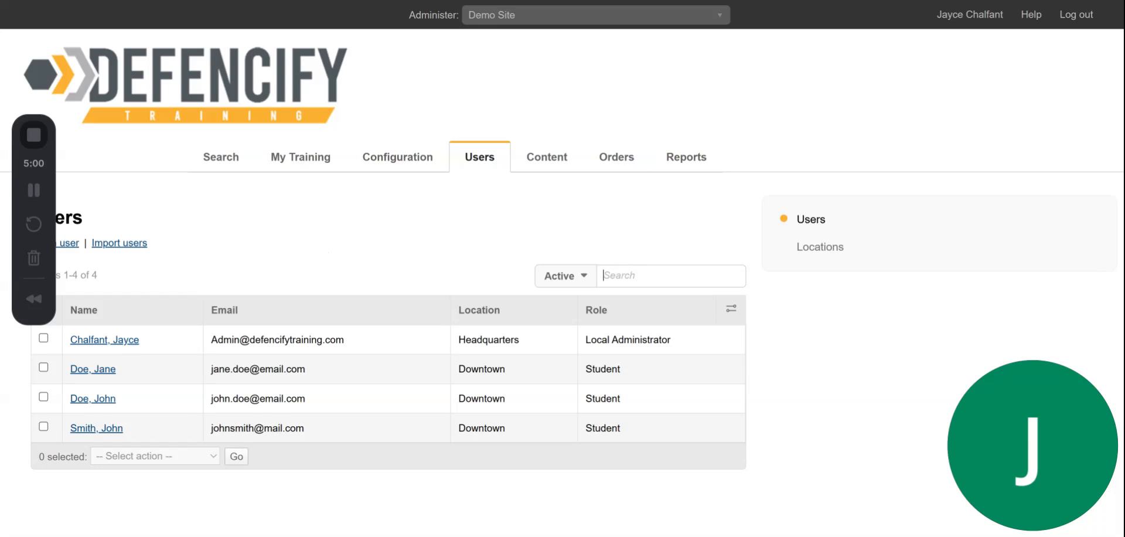
Disable the new student's account with the bulk Disable account action and confirm
click(52, 435)
click(147, 468)
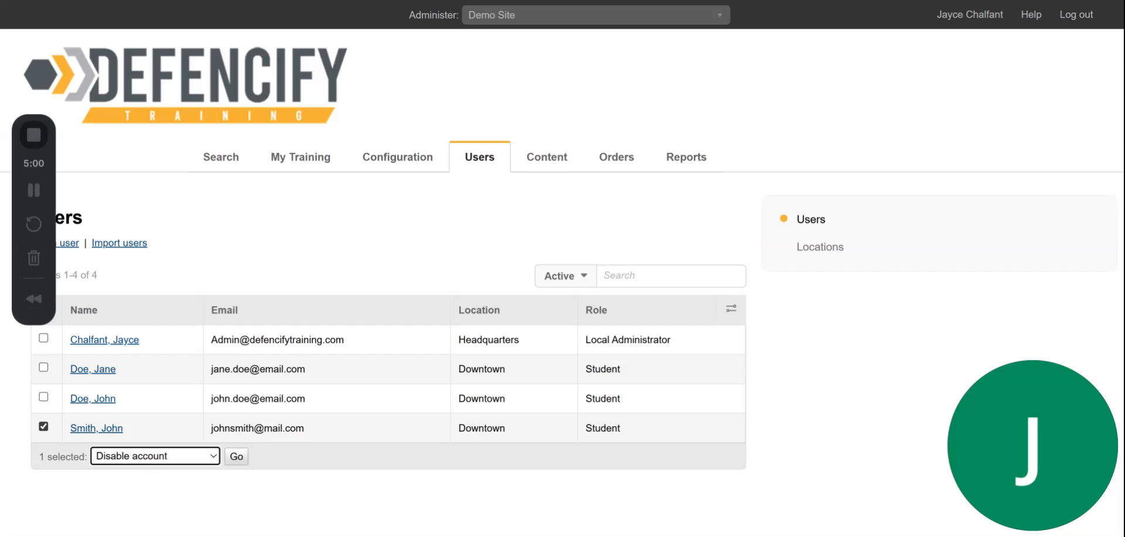
click(236, 455)
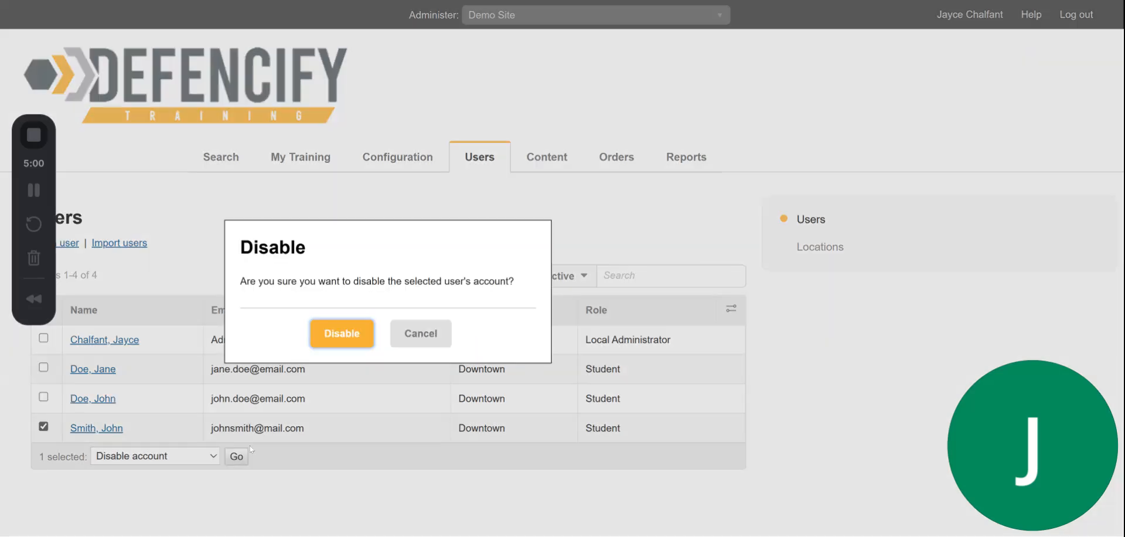
click(324, 337)
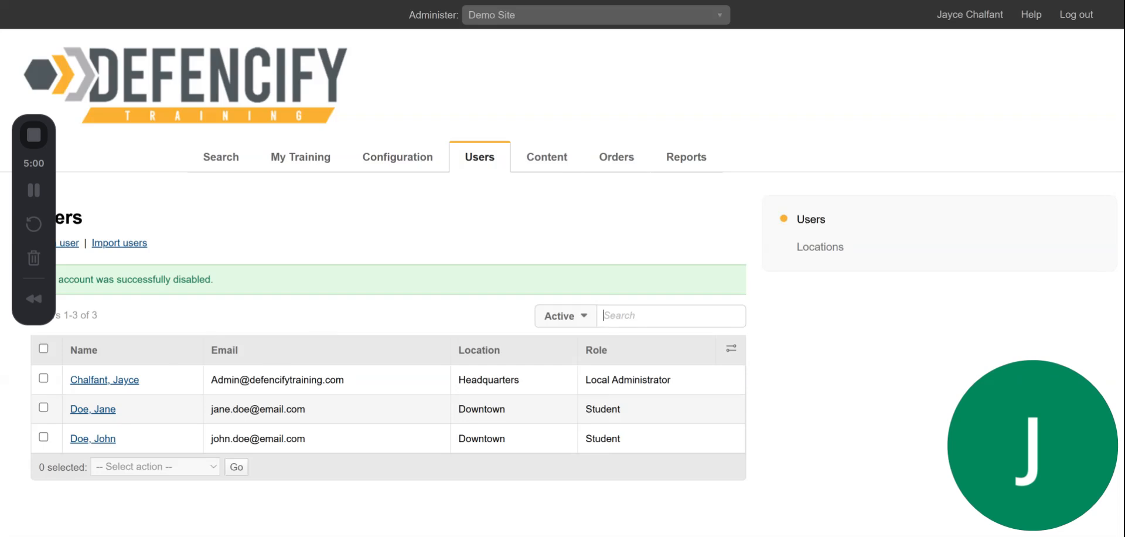
Filter to Disabled accounts and re-enable the new student's account with Enable account
click(574, 317)
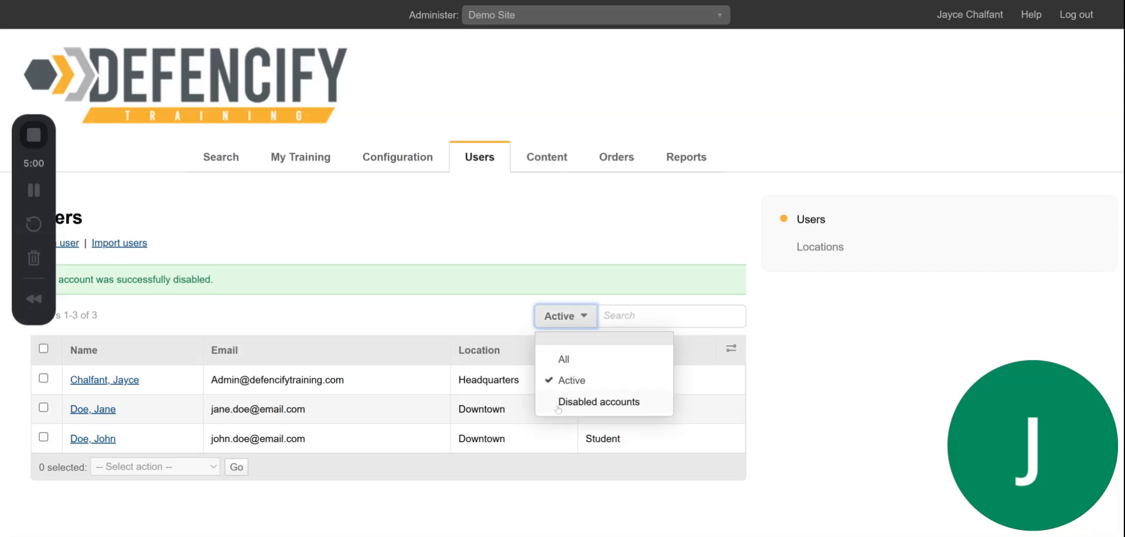
click(586, 404)
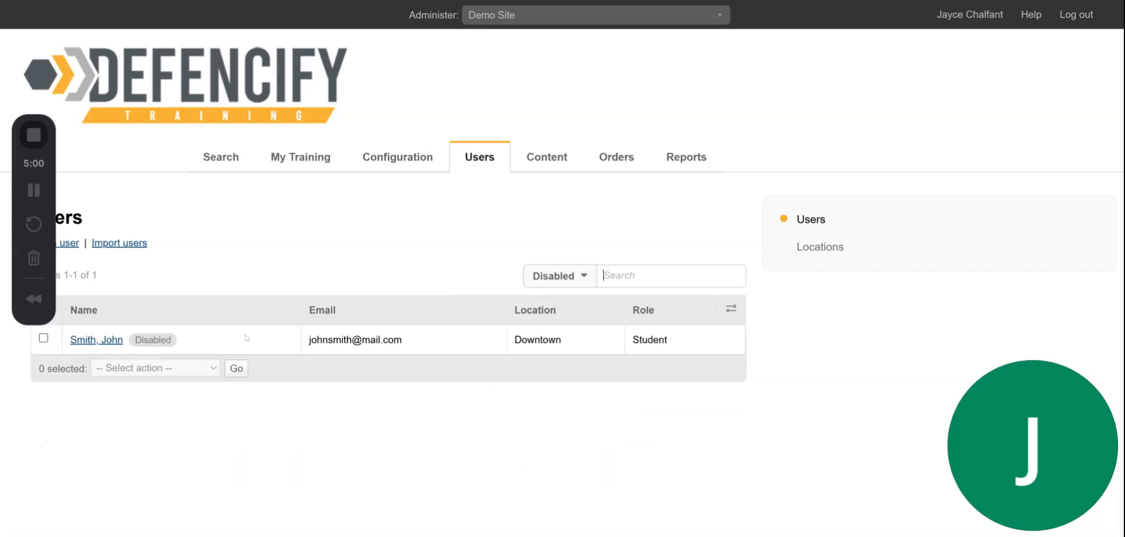
drag(41, 166, 40, 80)
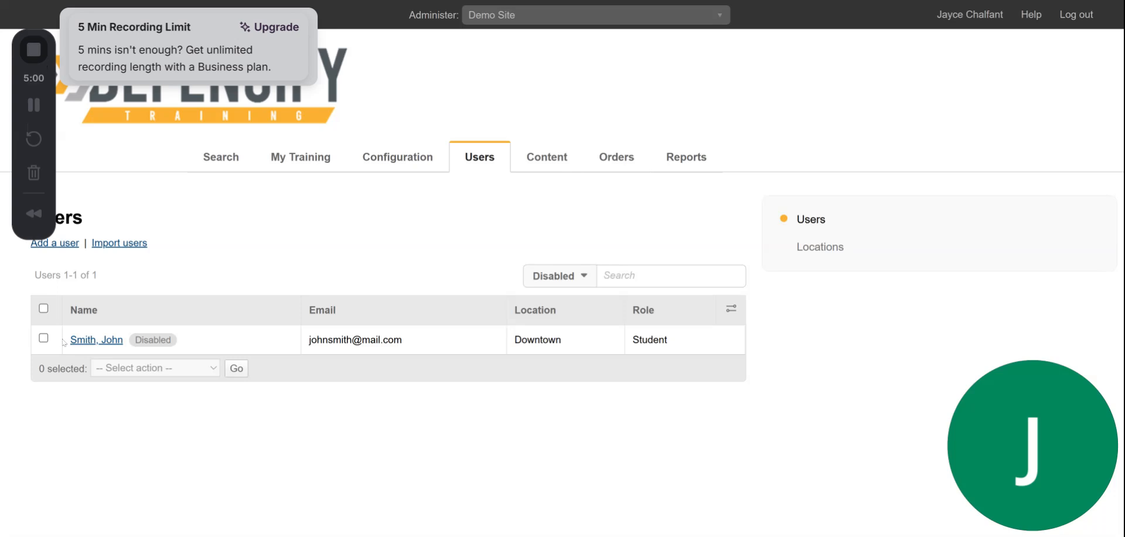
click(43, 338)
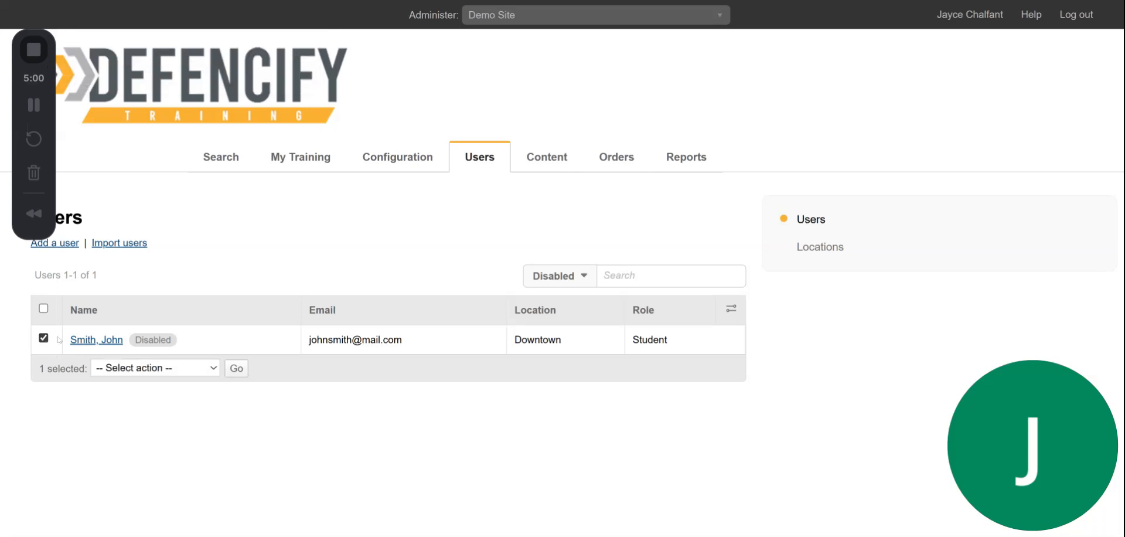
click(172, 368)
click(152, 382)
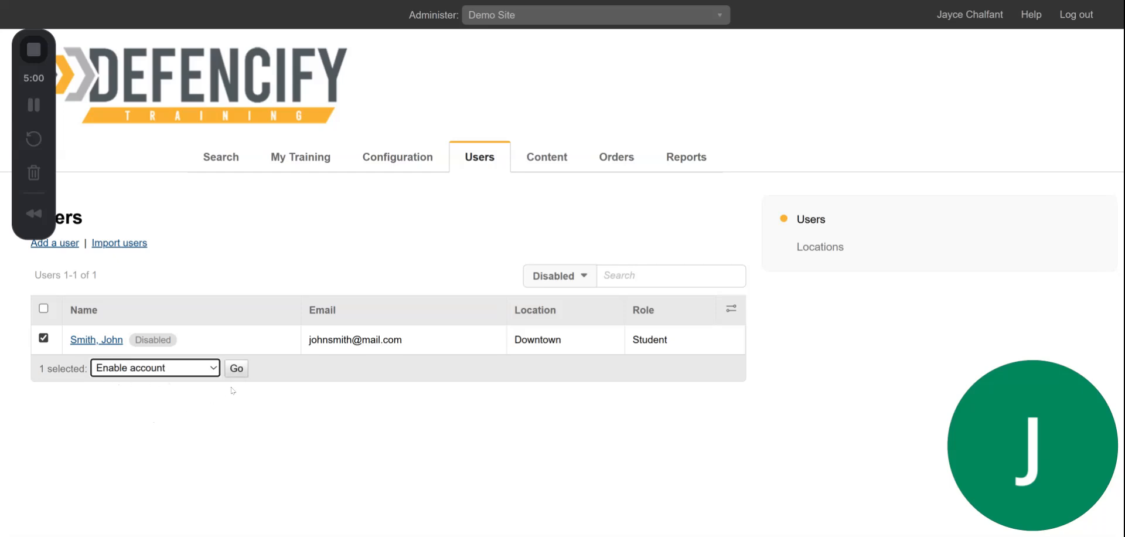
click(236, 367)
click(347, 312)
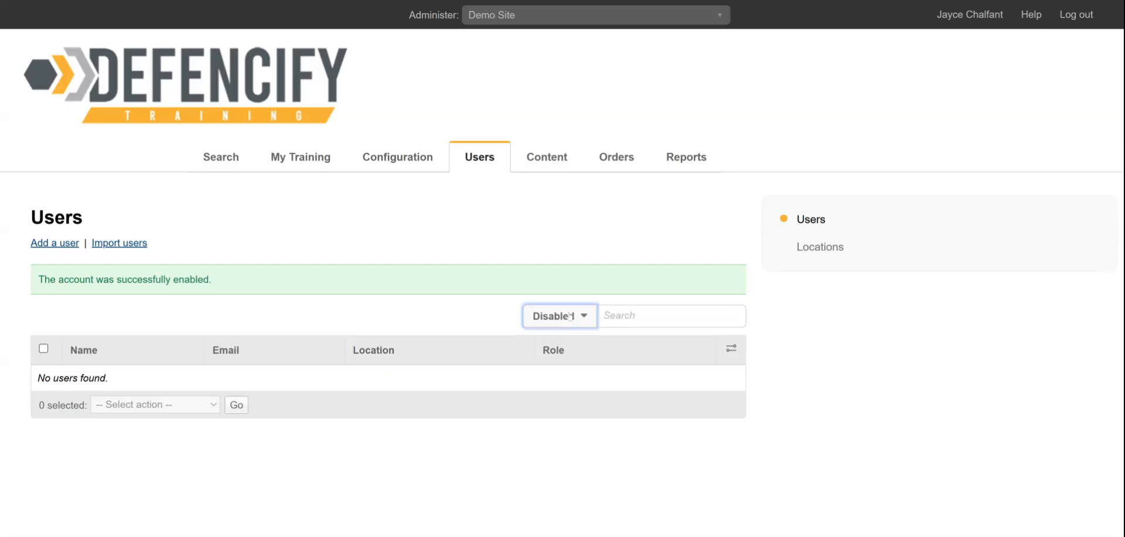
Set the account status filter to All to list users of every status
click(569, 316)
click(548, 356)
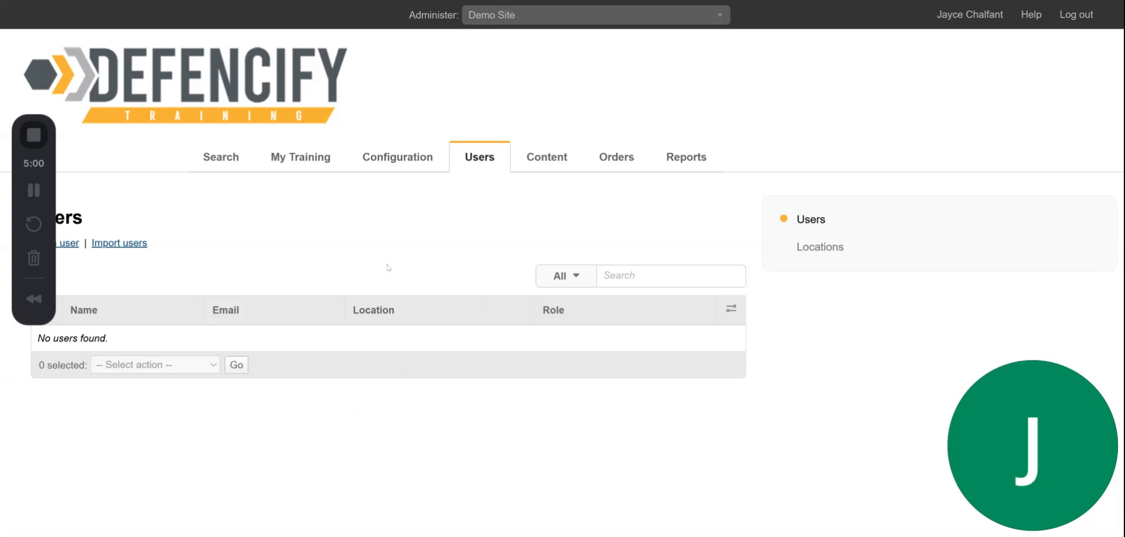
drag(17, 162, 1031, 166)
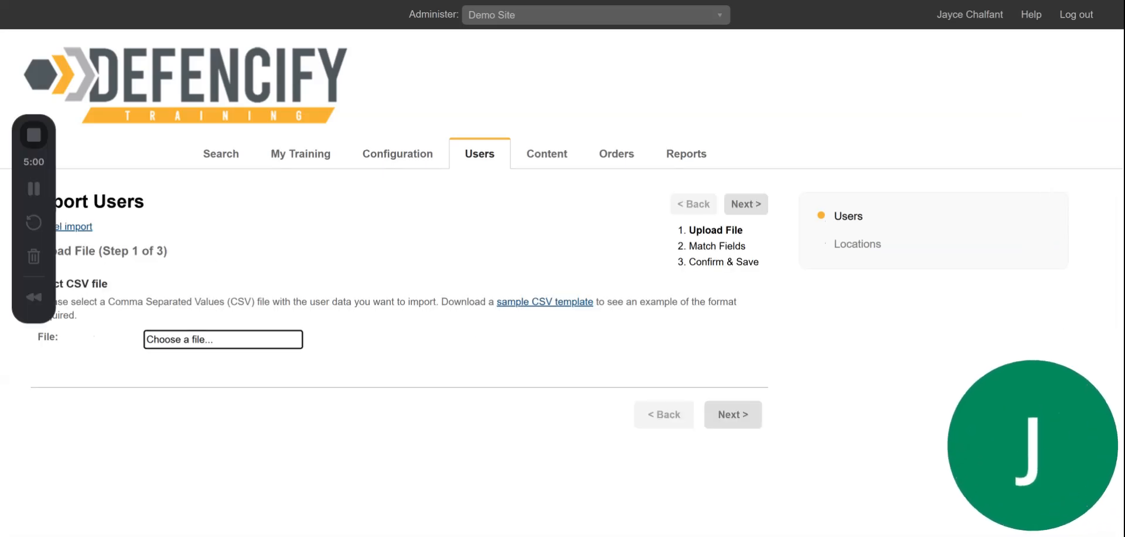
drag(47, 162, 47, 41)
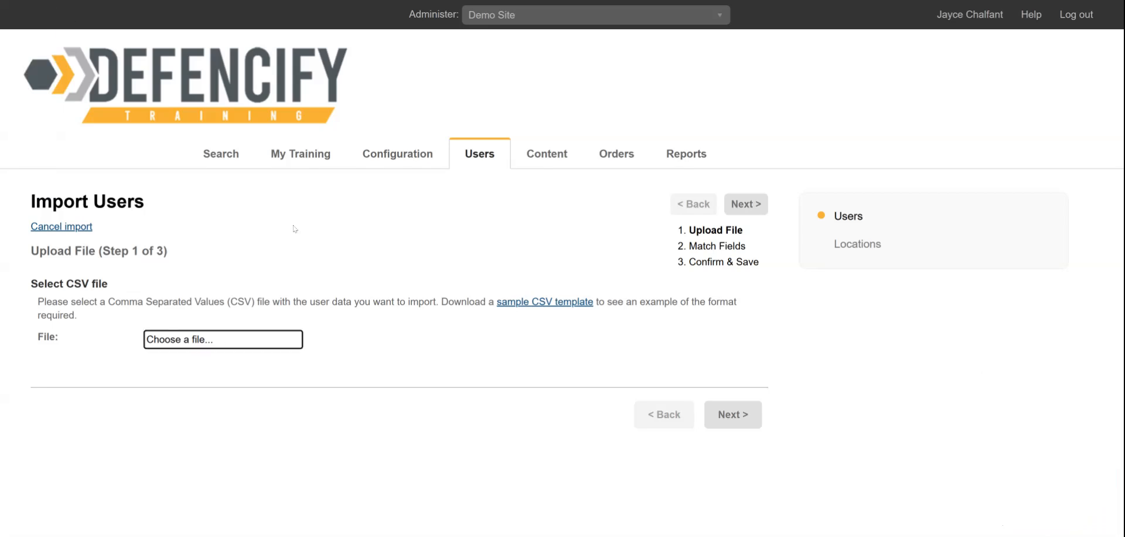
click(37, 143)
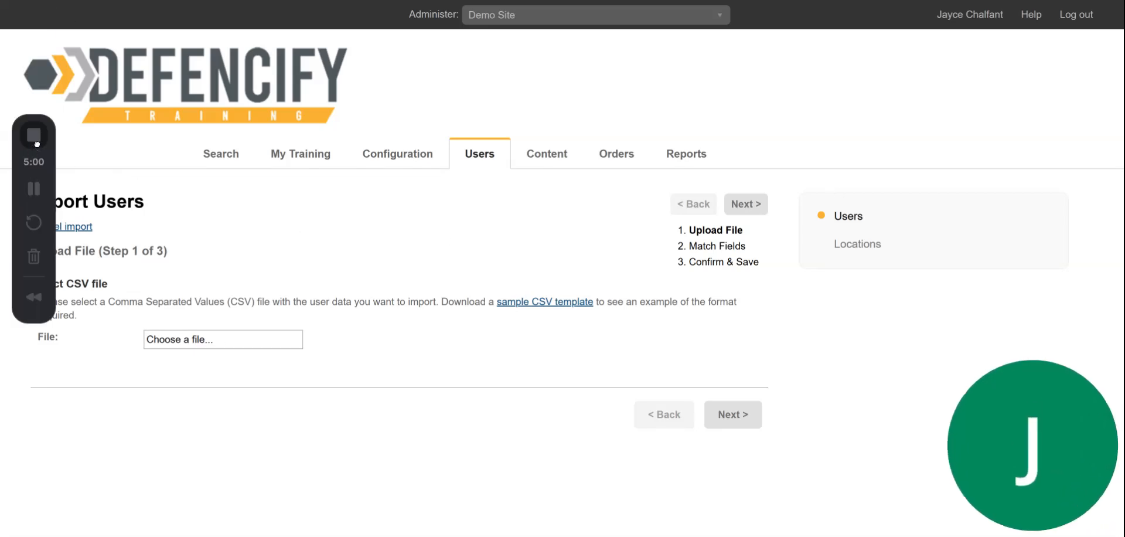